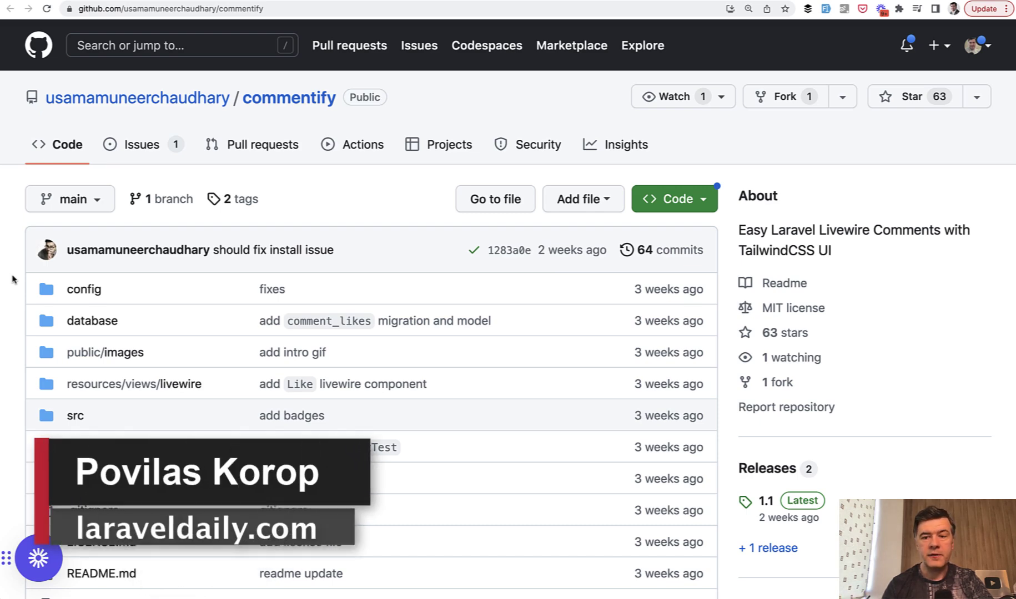
scroll(11, 279, down, 5)
scroll(12, 279, down, 5)
scroll(12, 279, down, 3)
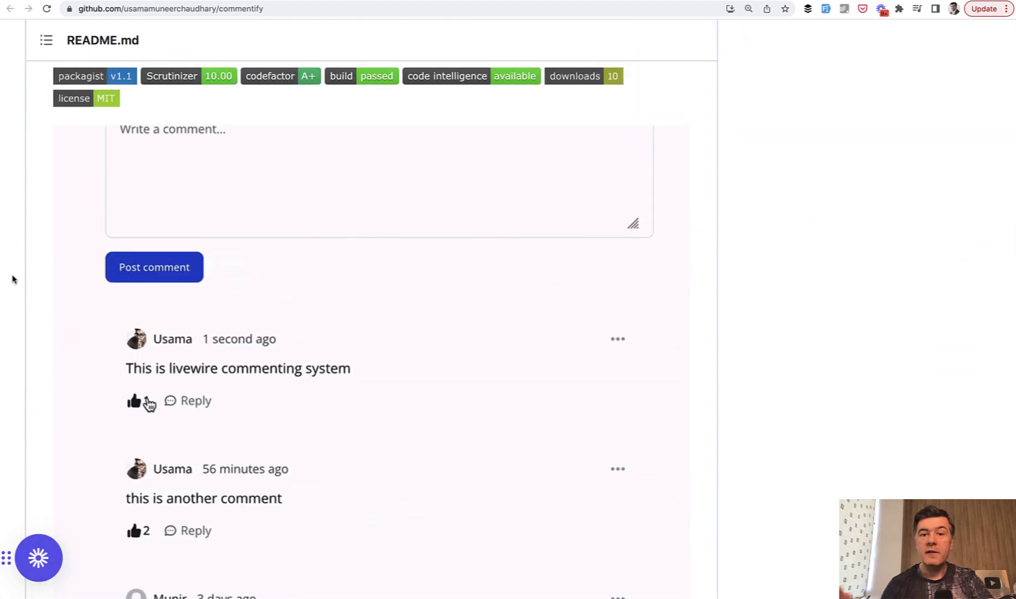
scroll(12, 279, up, 1)
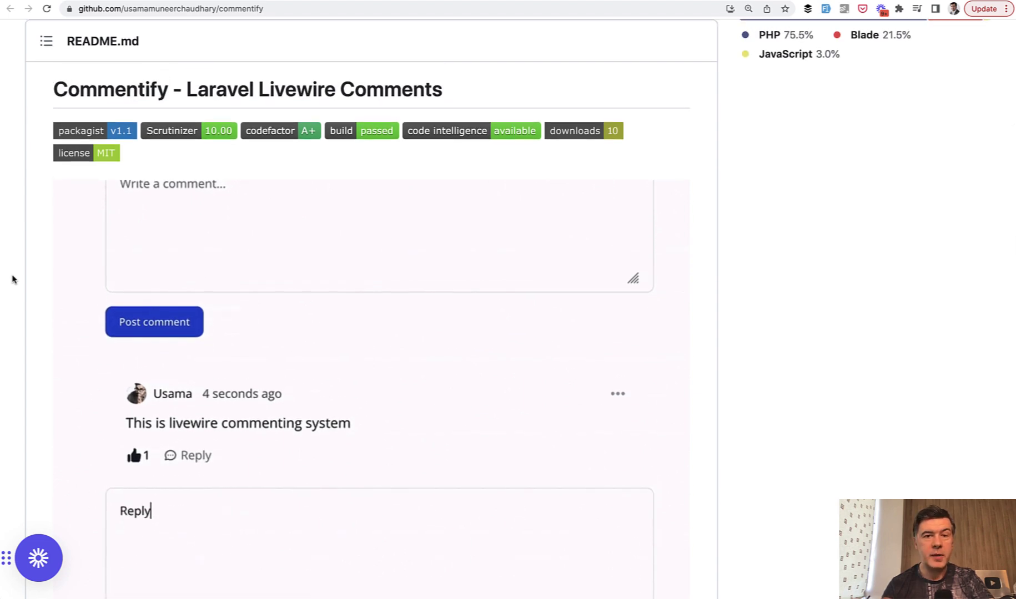
scroll(12, 279, down, 2)
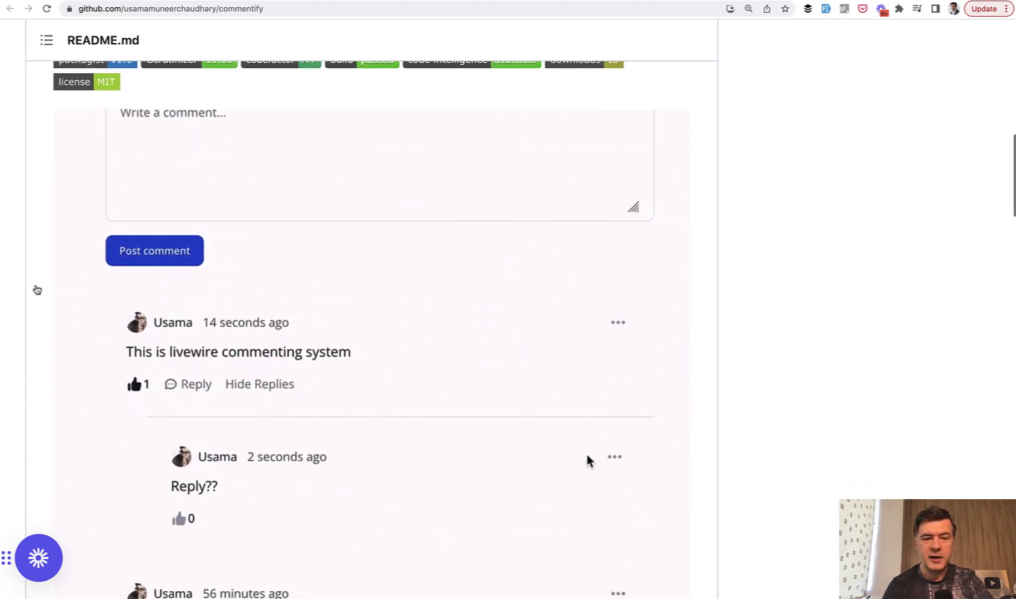
scroll(52, 291, down, 2)
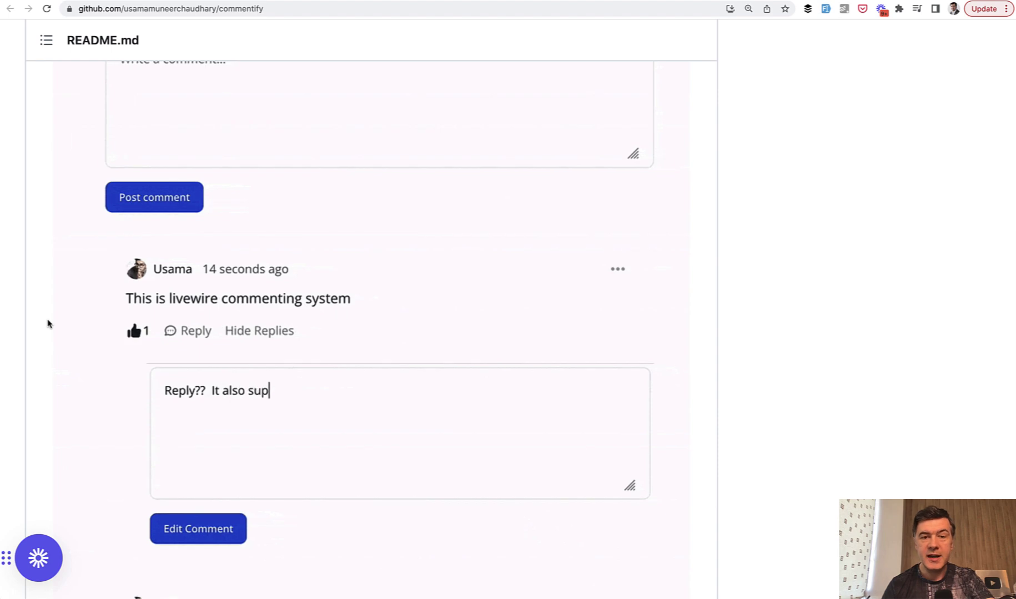
scroll(48, 324, down, 1)
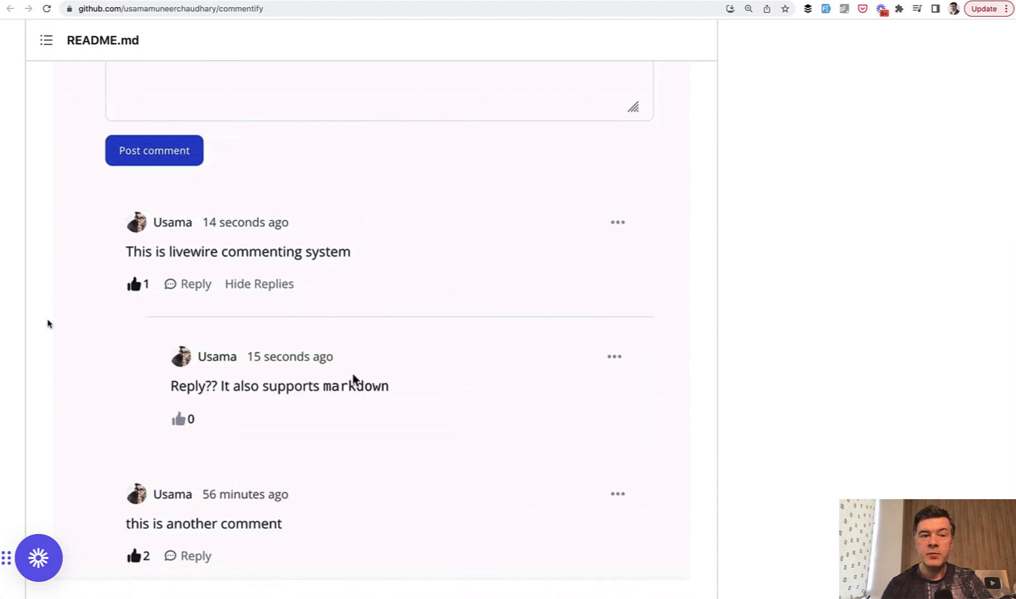
scroll(48, 323, down, 2)
scroll(48, 323, down, 1)
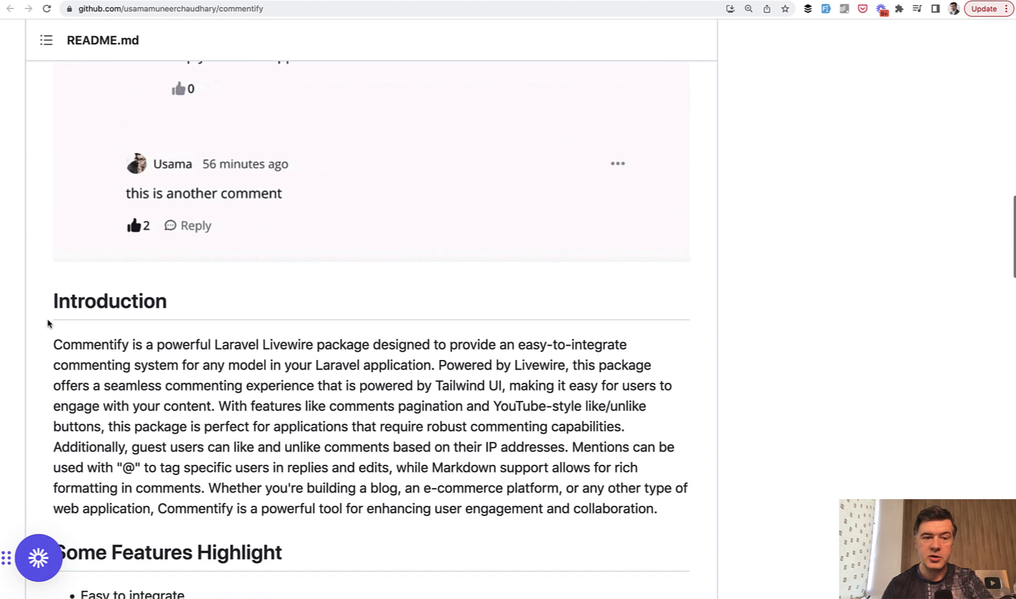
scroll(48, 324, up, 3)
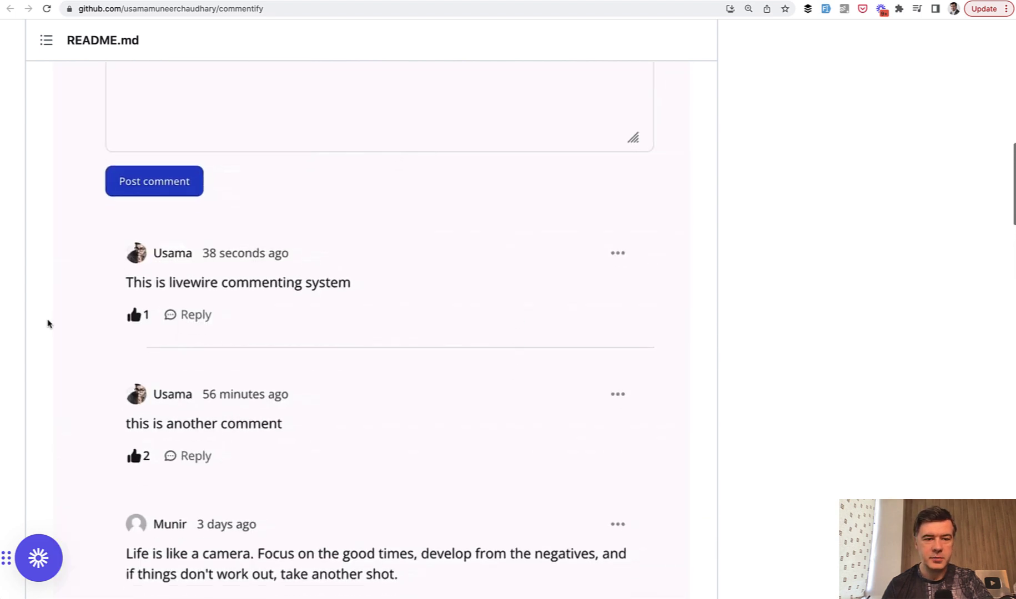
scroll(48, 324, down, 2)
scroll(48, 323, down, 3)
scroll(48, 323, down, 1)
scroll(49, 323, down, 3)
scroll(48, 323, down, 2)
scroll(48, 324, down, 1)
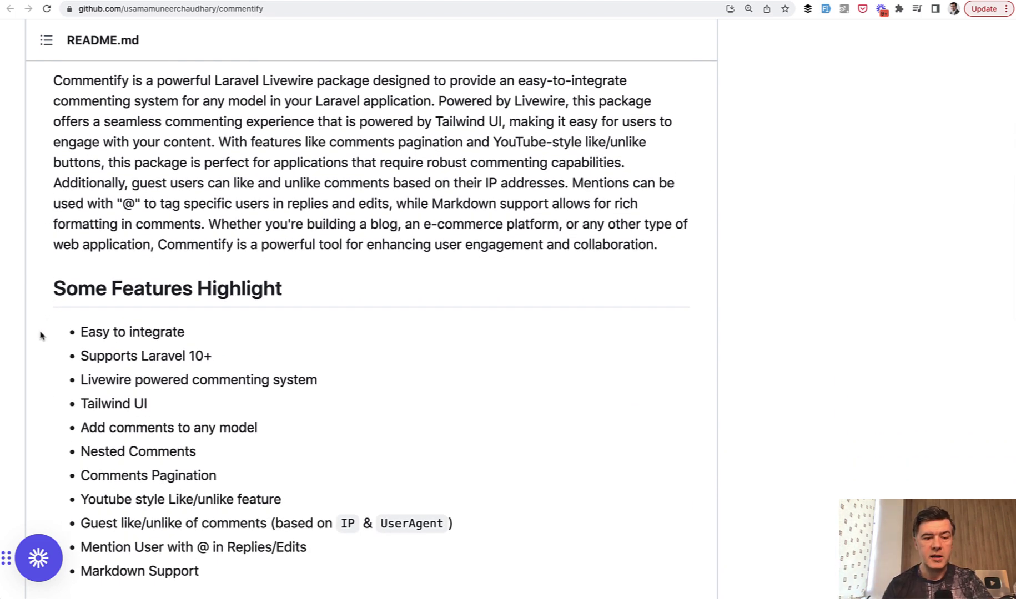
scroll(42, 336, down, 2)
scroll(42, 335, down, 1)
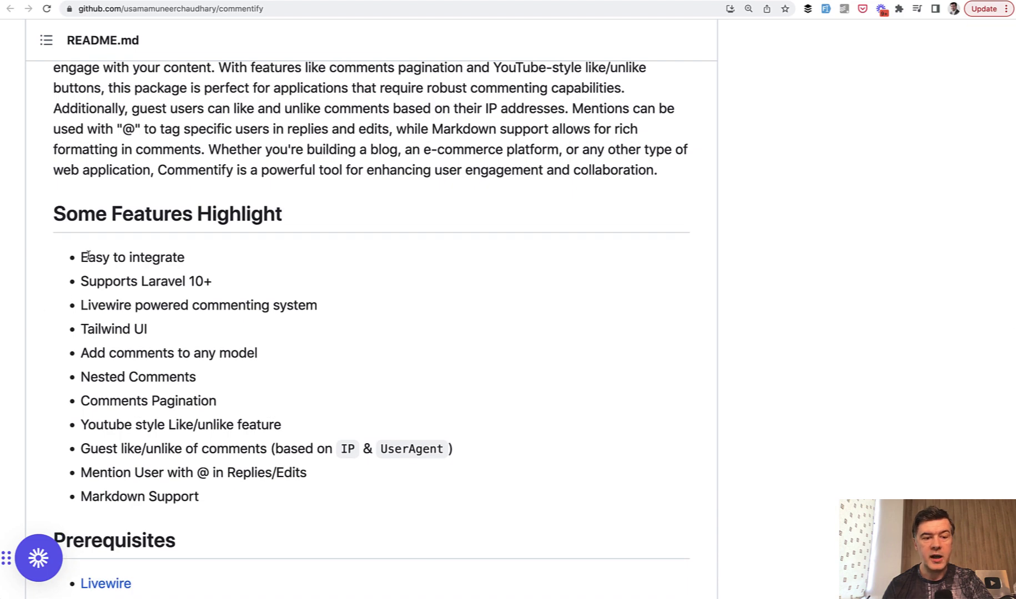
Highlight the Commentify README Features list while reading it, then clear the highlight
drag(85, 257, 353, 473)
click(353, 441)
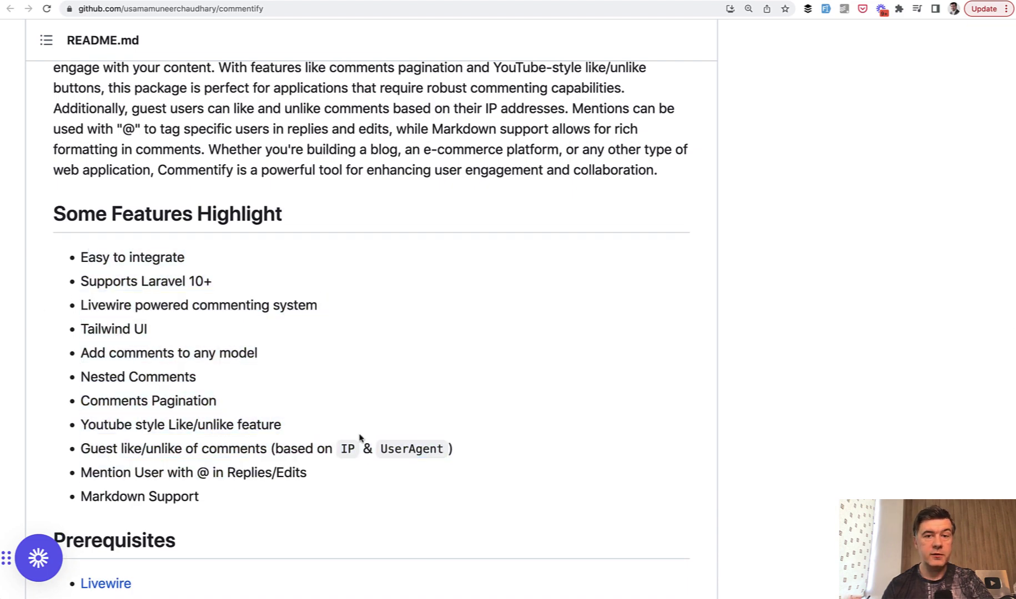
scroll(360, 438, up, 5)
scroll(360, 438, up, 5)
scroll(360, 438, up, 5)
scroll(360, 438, up, 2)
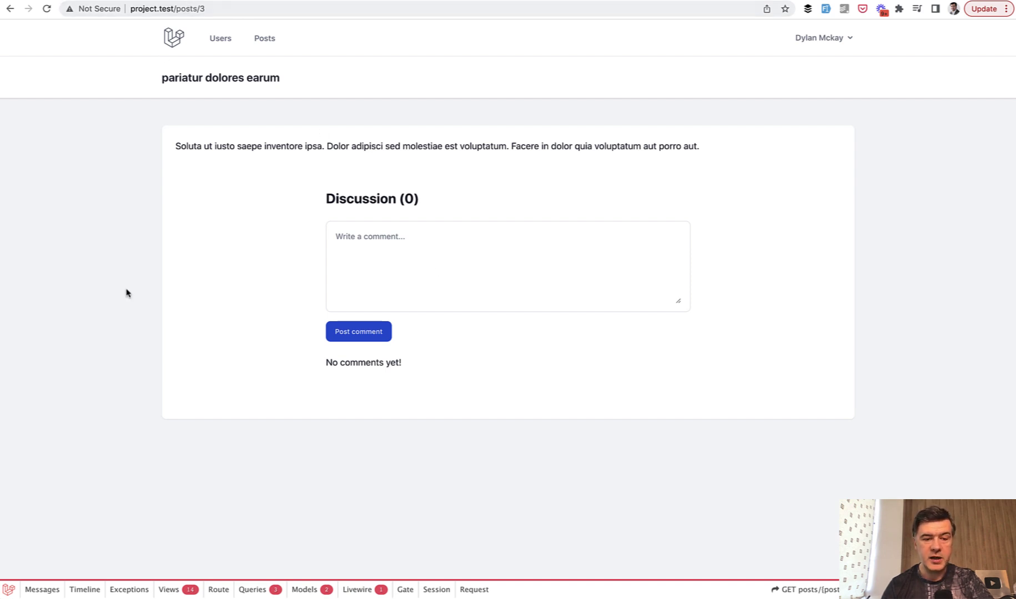
In show.blade.php, select the $post model passed to <livewire:comments :model="$post"/>
key(super+Tab)
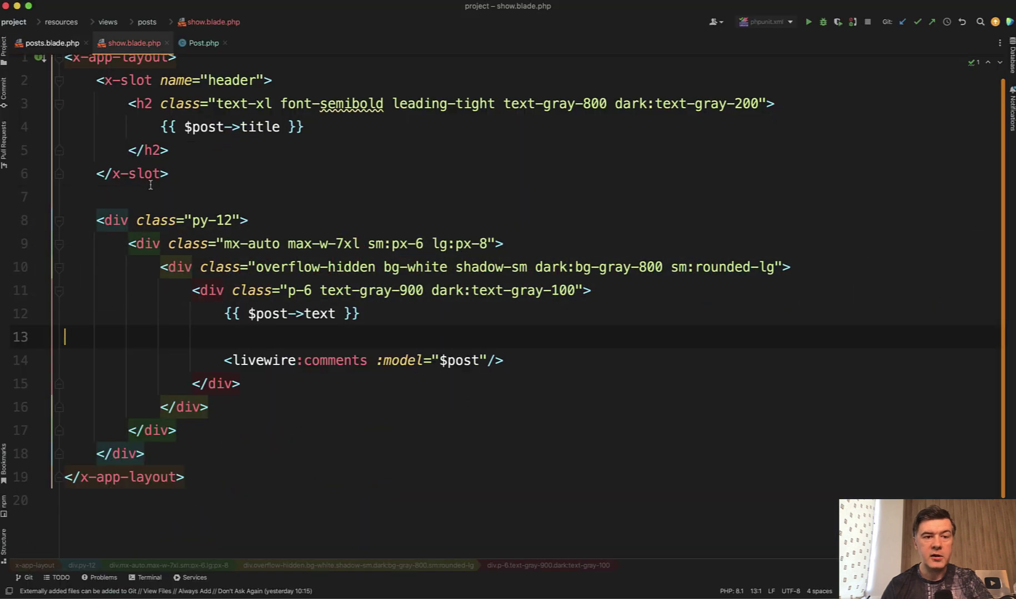
click(286, 361)
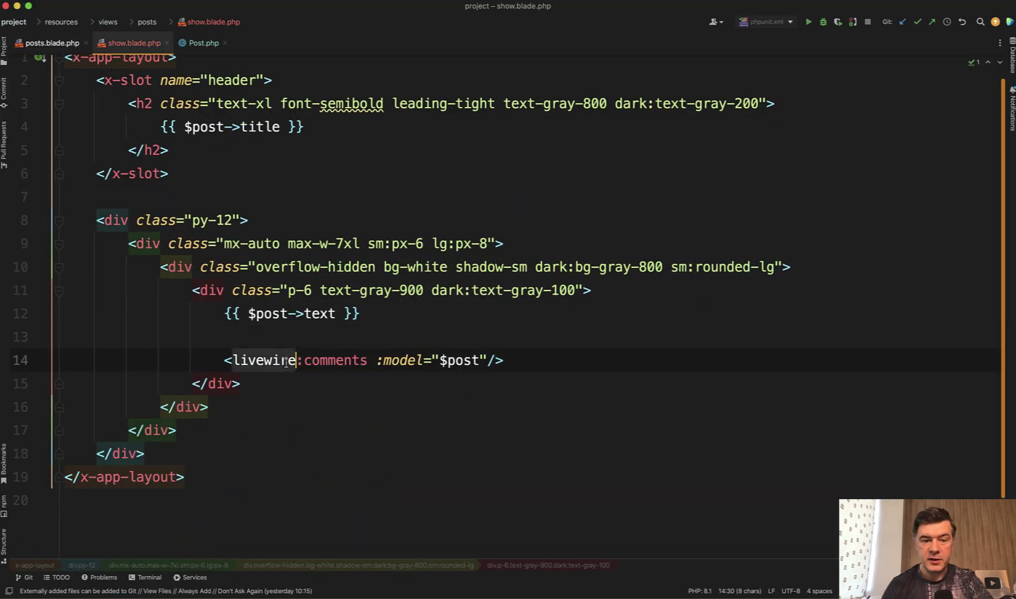
double_click(457, 361)
Select the Commentable trait used in the Post.php model
click(203, 43)
double_click(256, 347)
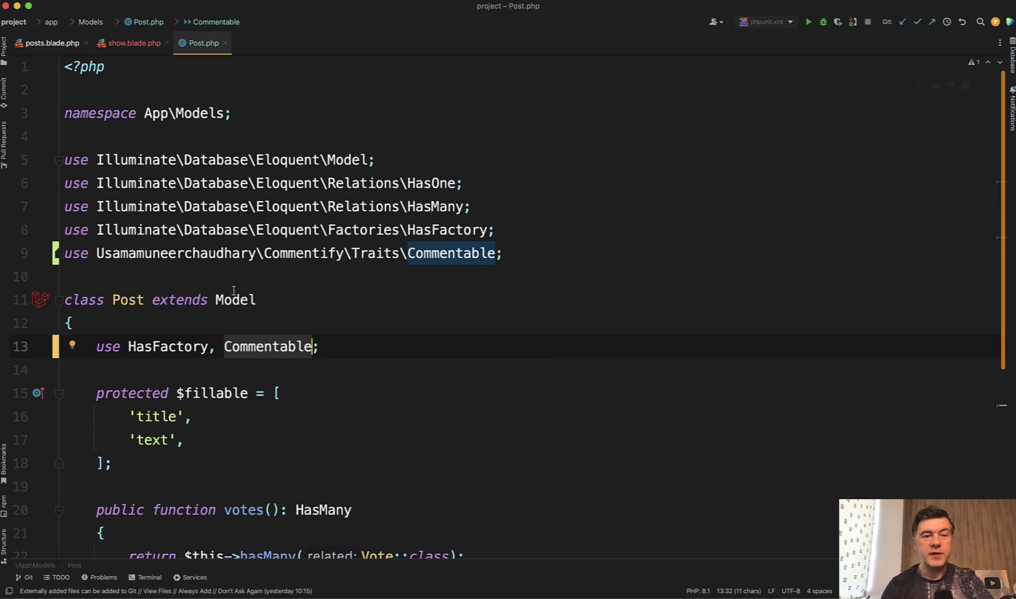
key(super+Tab)
scroll(111, 306, down, 10)
scroll(111, 307, down, 5)
scroll(111, 307, down, 5)
scroll(111, 306, down, 3)
scroll(111, 307, down, 10)
scroll(111, 307, up, 1)
Mark the composer require, service provider, Commentable and <livewire:comments :model="$article"/> README lines
triple_click(214, 104)
triple_click(477, 224)
click(475, 195)
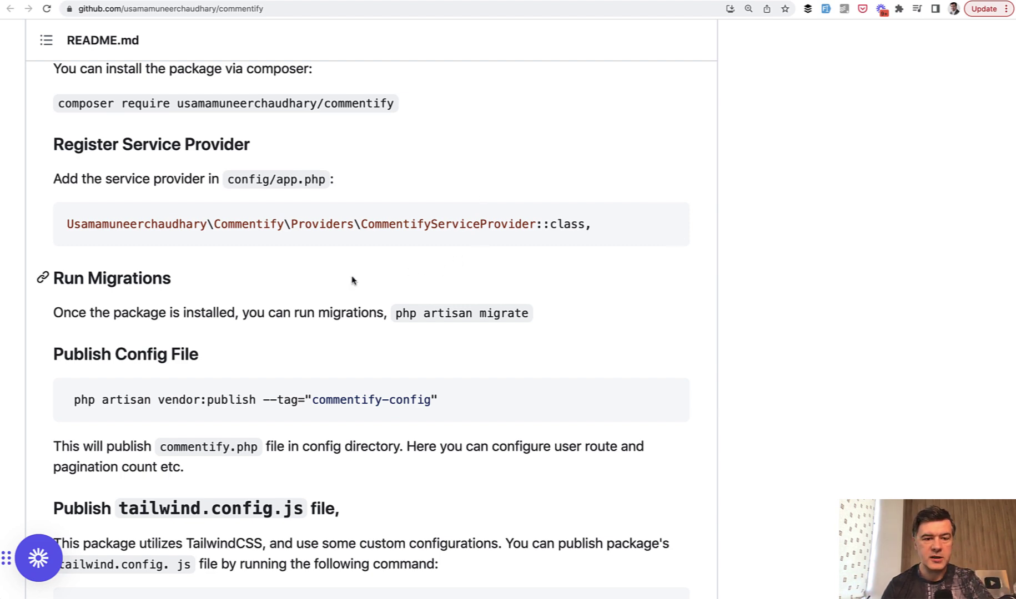
scroll(353, 279, down, 3)
scroll(353, 280, down, 2)
scroll(353, 280, down, 2)
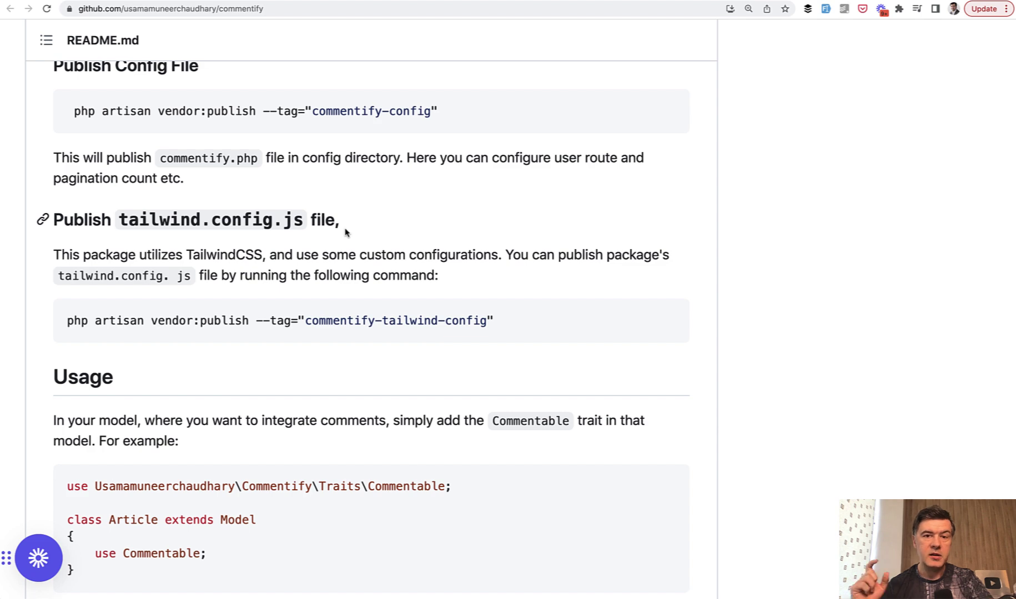
scroll(346, 231, down, 1)
scroll(346, 231, down, 1)
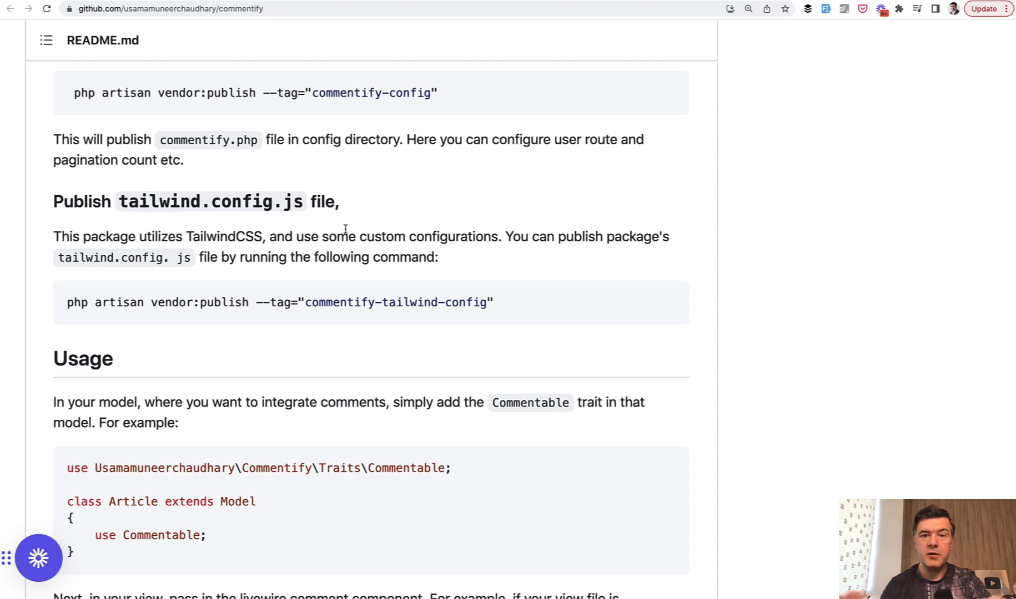
scroll(346, 231, down, 1)
scroll(346, 231, up, 4)
scroll(345, 231, up, 5)
scroll(346, 232, up, 1)
scroll(346, 233, down, 3)
scroll(346, 232, down, 2)
scroll(346, 233, down, 2)
scroll(346, 232, down, 2)
scroll(345, 232, down, 2)
scroll(346, 232, up, 1)
double_click(404, 224)
scroll(325, 402, down, 1)
triple_click(324, 410)
scroll(277, 388, down, 3)
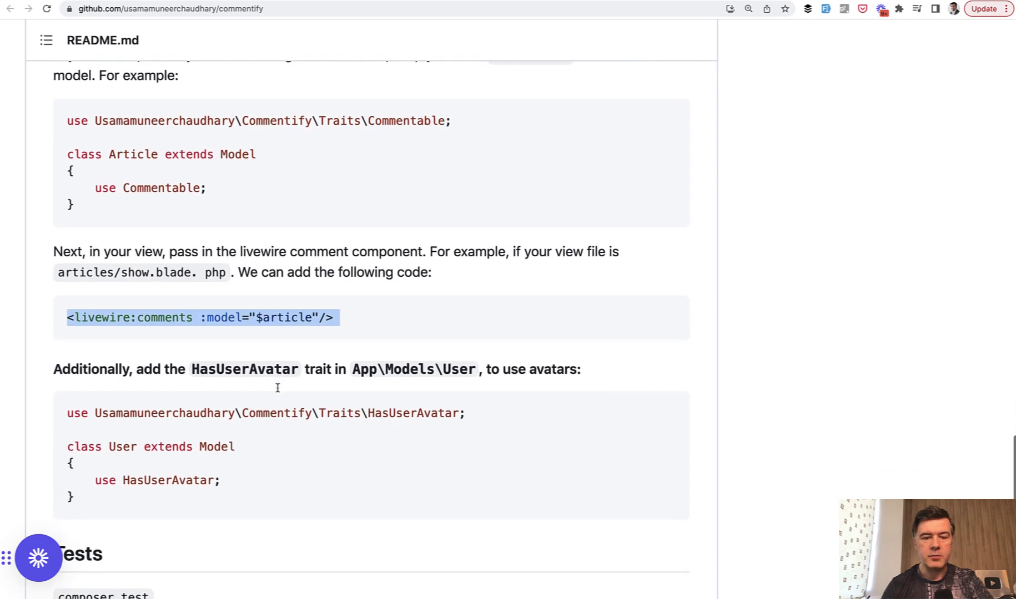
scroll(277, 388, down, 2)
scroll(277, 388, down, 2)
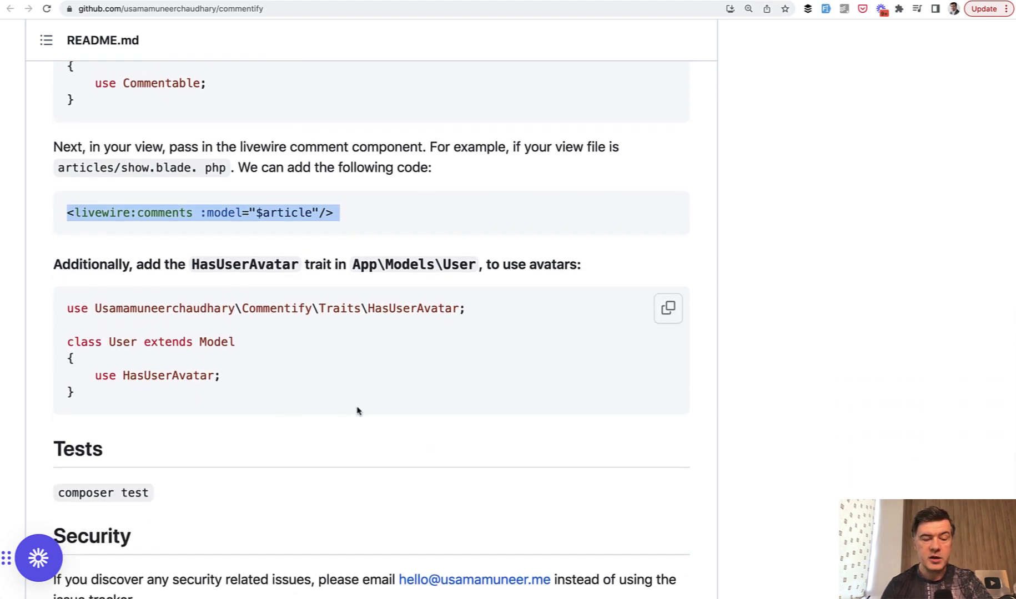
Post a test comment on the local post page and like it
key(ctrl+Tab)
click(435, 274)
text(dgfhgfhfghf)
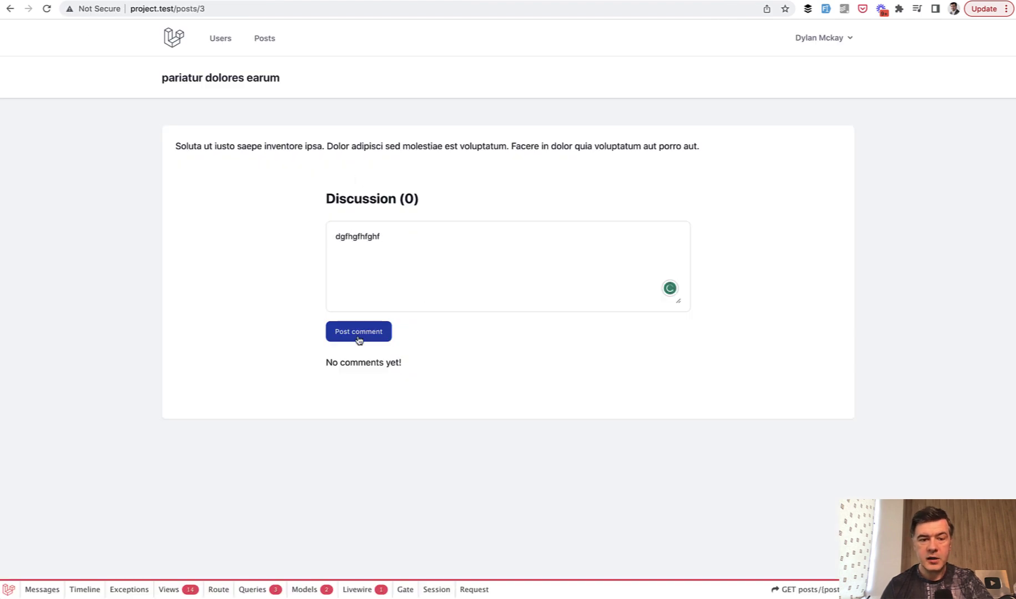
click(358, 331)
scroll(462, 238, down, 1)
click(344, 457)
scroll(341, 443, up, 1)
Post a reply to that comment and expand View all Replies
click(381, 407)
text(fhfhgjhgfj)
click(352, 537)
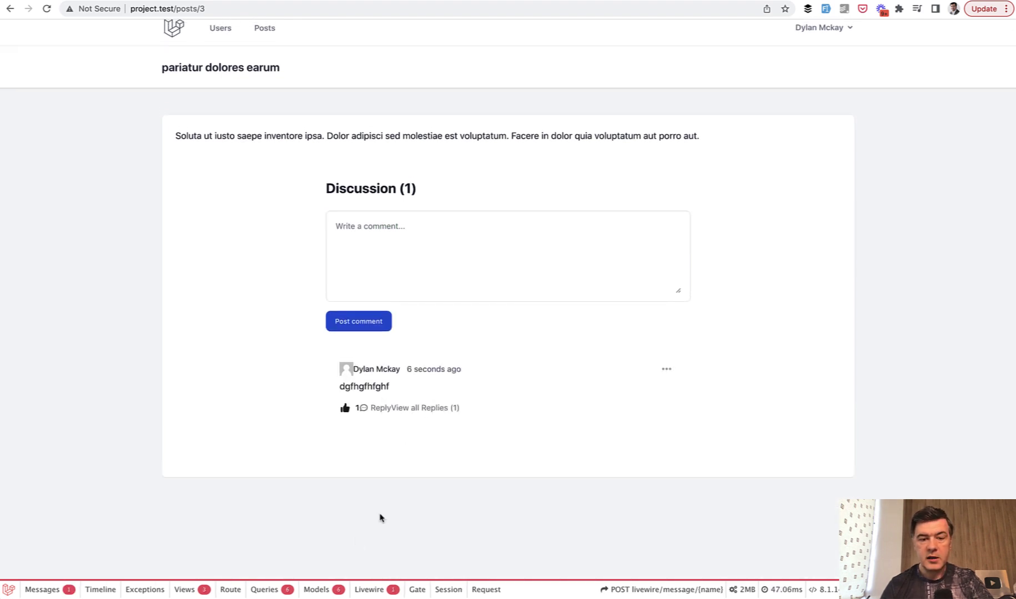
click(443, 409)
scroll(198, 386, down, 1)
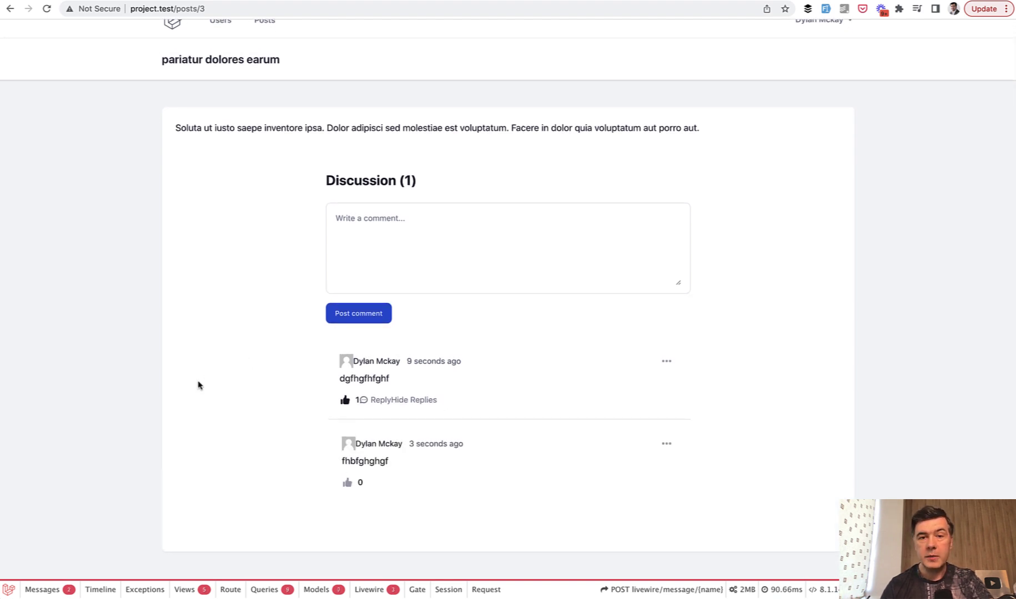
key(ctrl+Tab)
scroll(26, 252, down, 3)
scroll(26, 252, down, 2)
scroll(26, 252, up, 4)
scroll(26, 252, up, 4)
scroll(26, 252, up, 4)
scroll(26, 251, up, 4)
scroll(26, 251, up, 1)
scroll(26, 251, down, 3)
scroll(26, 251, down, 1)
scroll(26, 252, down, 1)
scroll(26, 252, down, 1)
scroll(26, 251, down, 1)
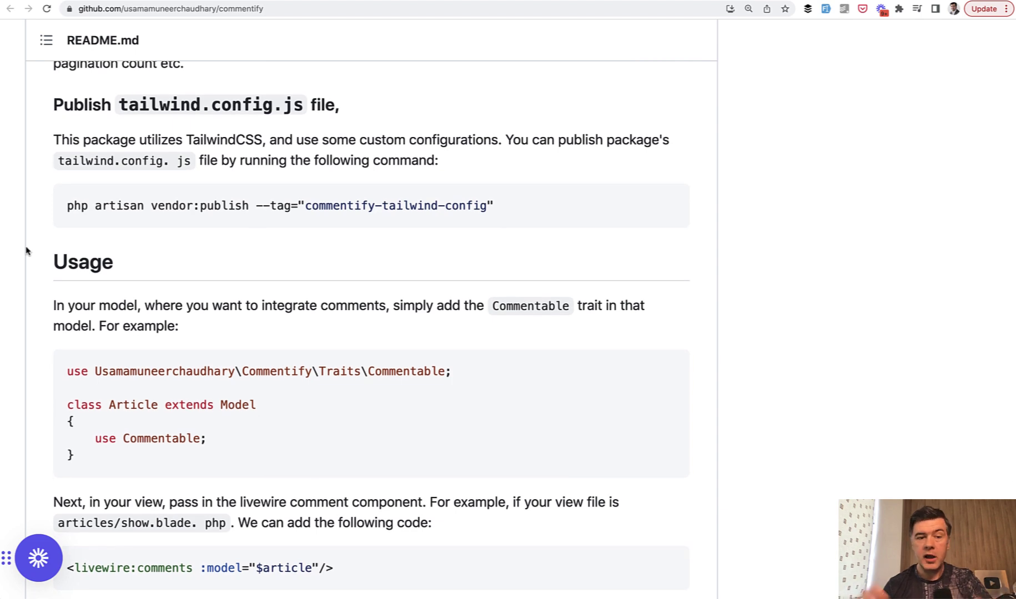
scroll(26, 252, down, 1)
scroll(26, 251, down, 1)
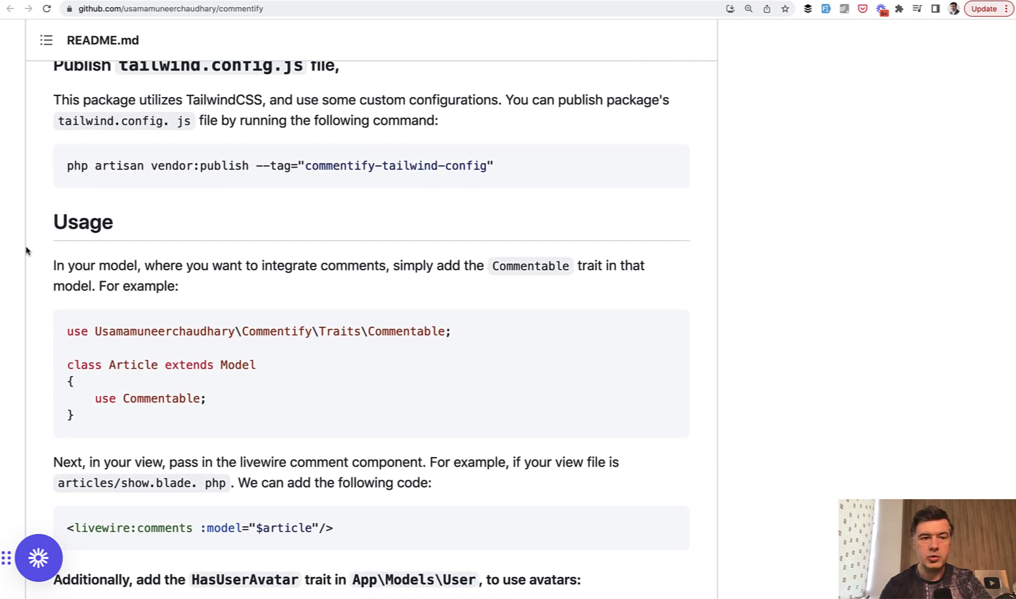
scroll(27, 251, down, 2)
scroll(26, 251, down, 2)
scroll(26, 252, down, 3)
scroll(26, 251, down, 3)
scroll(26, 252, down, 2)
scroll(26, 252, down, 3)
scroll(26, 252, down, 1)
scroll(26, 251, down, 1)
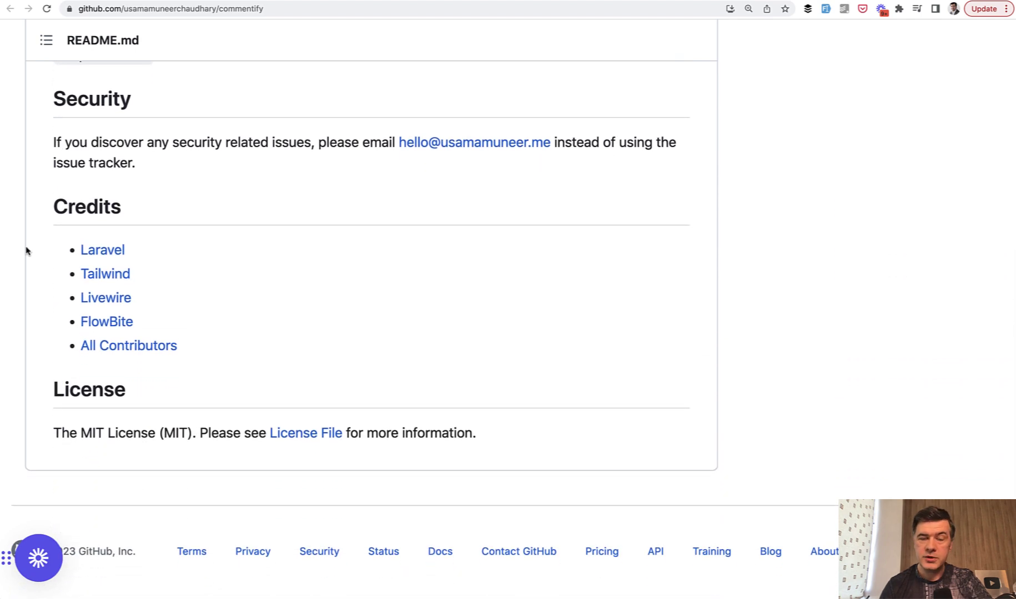
Follow the FlowBite link under the README Credits to flowbite.com
click(135, 321)
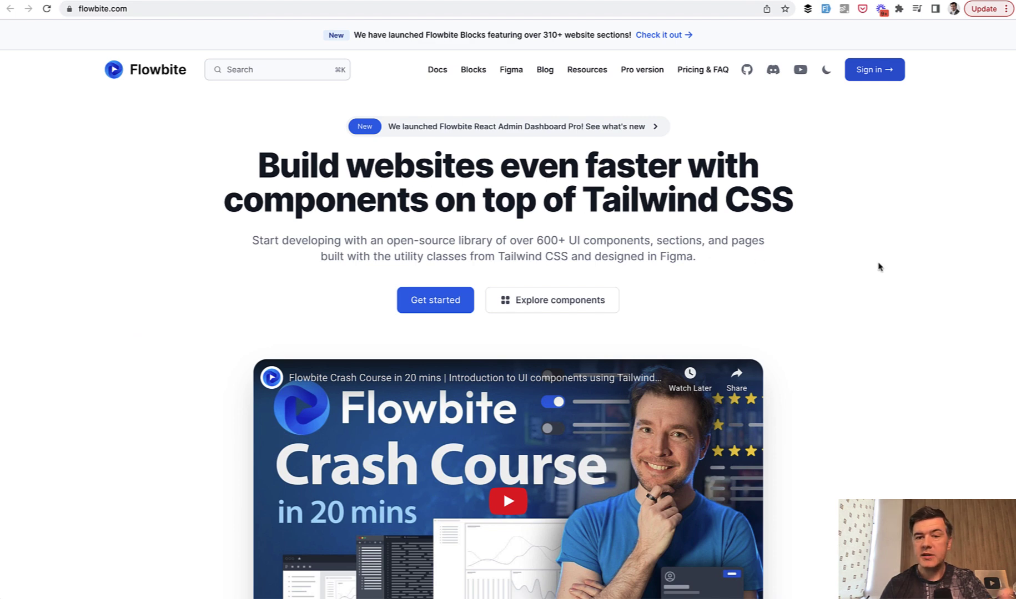
scroll(878, 266, down, 2)
scroll(878, 266, down, 2)
scroll(878, 264, down, 1)
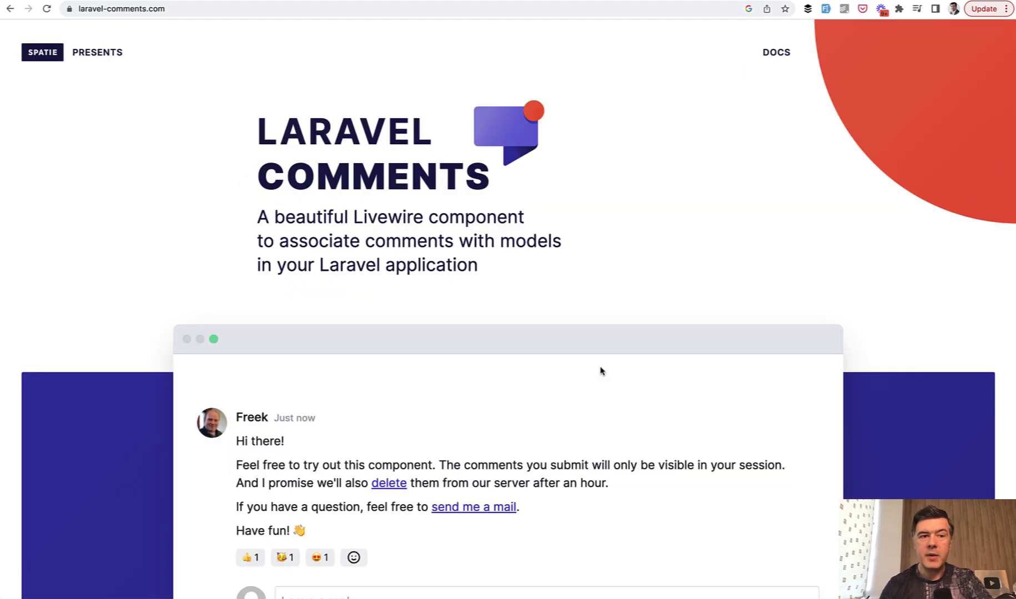
scroll(600, 371, down, 3)
scroll(600, 371, down, 3)
scroll(601, 371, down, 4)
scroll(600, 371, down, 4)
scroll(601, 371, down, 4)
scroll(603, 365, down, 3)
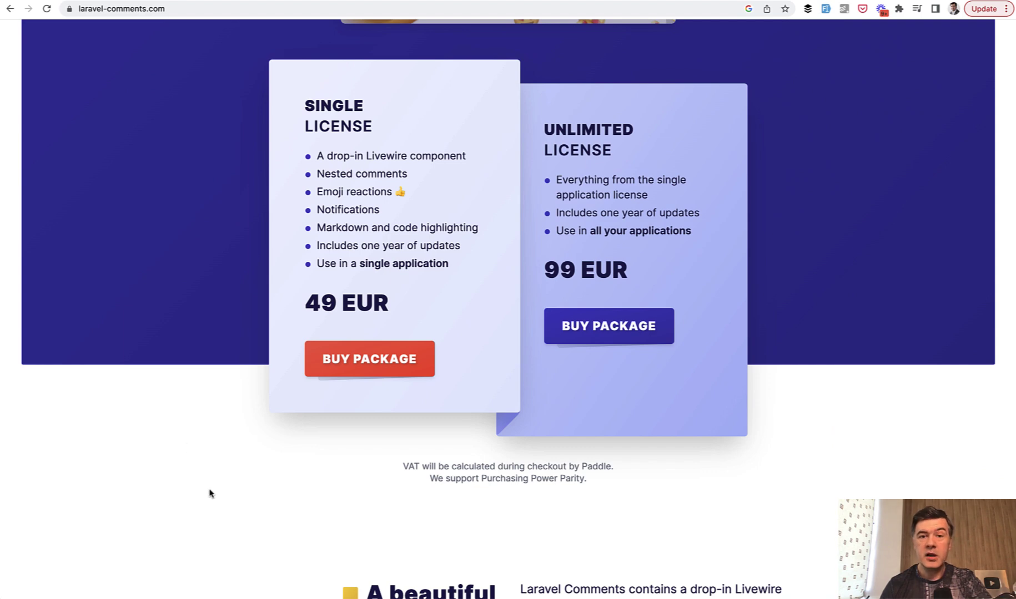
Leave the 49 EUR / 99 EUR Laravel Comments pricing for the Laravel Daily tutorial post
key(ctrl+Tab)
scroll(118, 361, down, 3)
scroll(118, 362, down, 3)
scroll(118, 362, down, 3)
scroll(118, 362, down, 2)
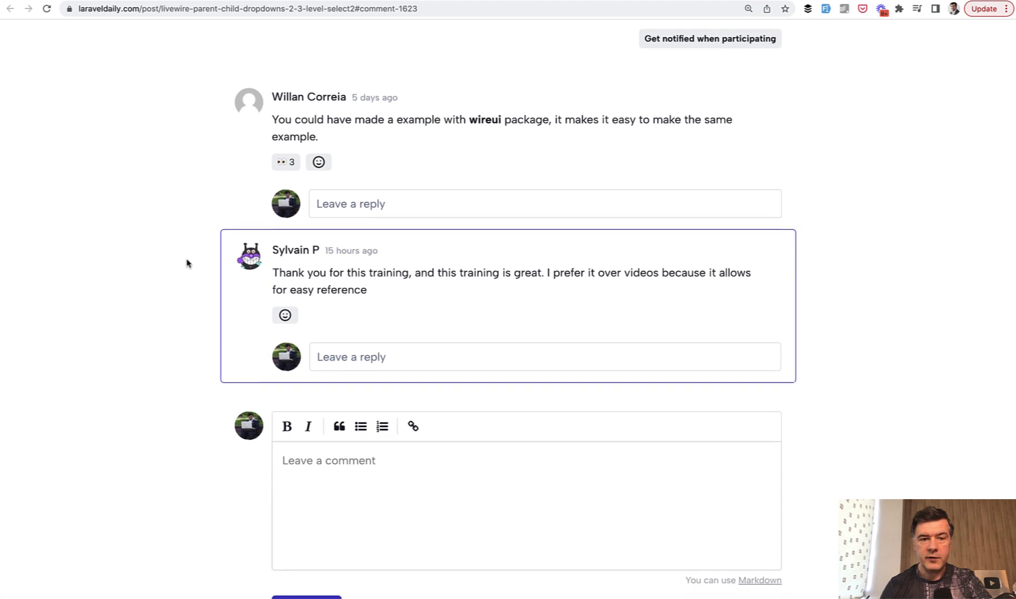
scroll(183, 333, down, 1)
Move from the Laravel Daily post's comments to the API lesson page's comment thread
key(ctrl+Tab)
scroll(68, 287, up, 2)
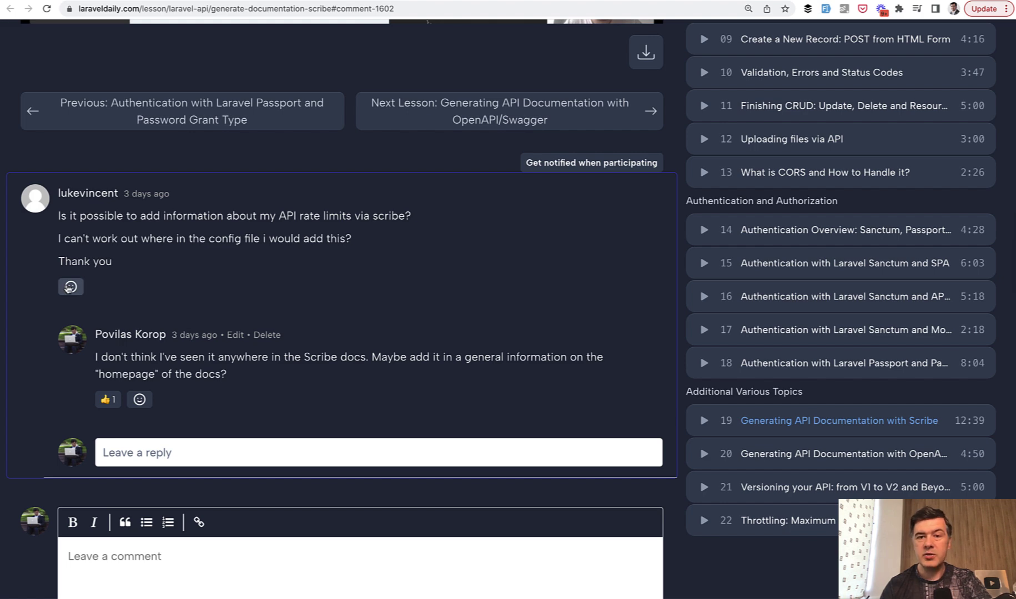
Return to laravel-comments.com for its emoji reactions, subscriptions, Markdown and pricing sections
key(ctrl+Tab)
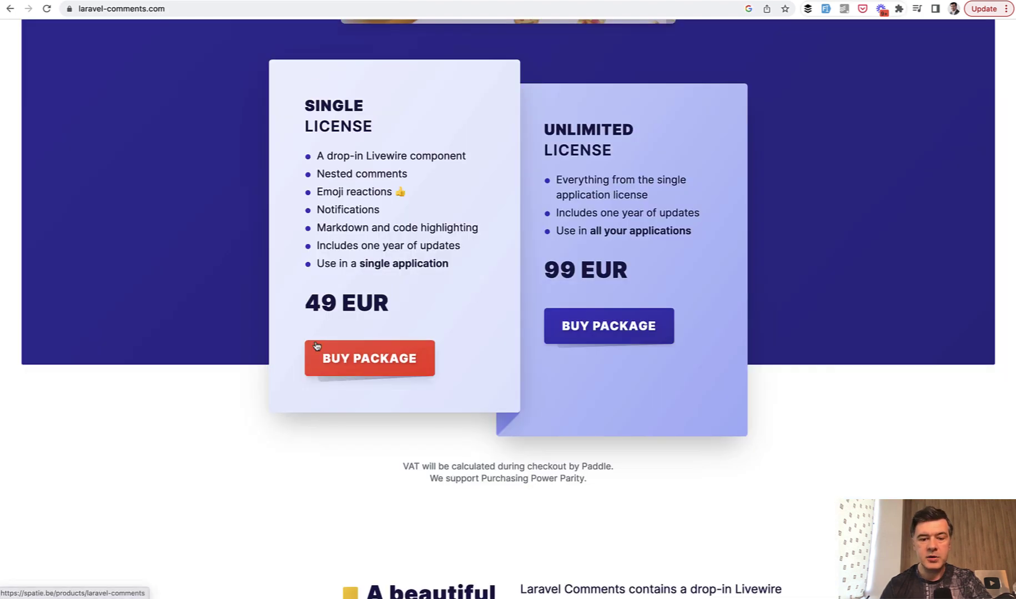
scroll(316, 346, up, 1)
scroll(312, 342, down, 8)
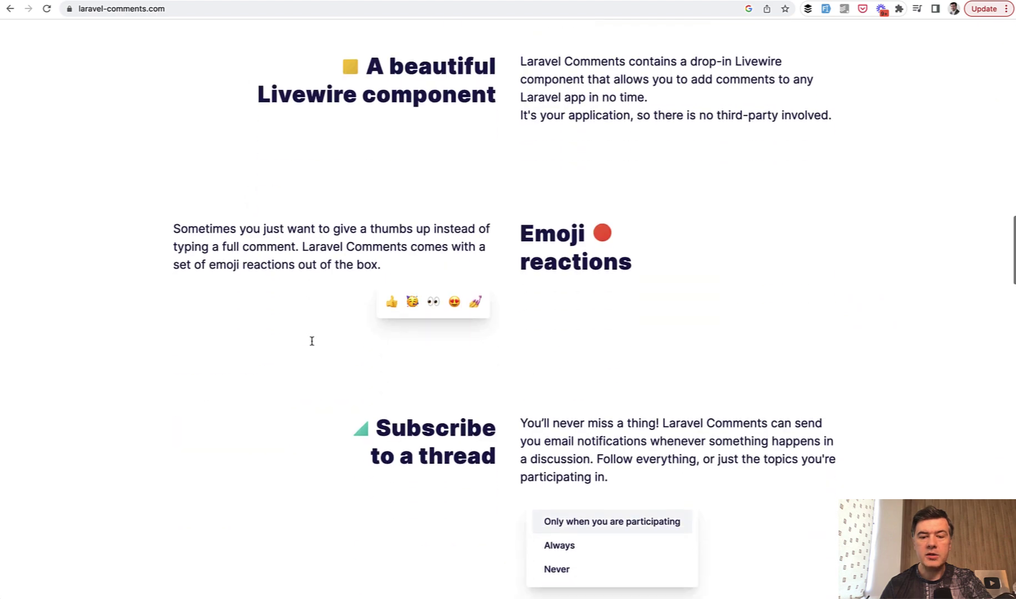
scroll(311, 341, down, 4)
scroll(311, 341, down, 5)
scroll(311, 341, down, 2)
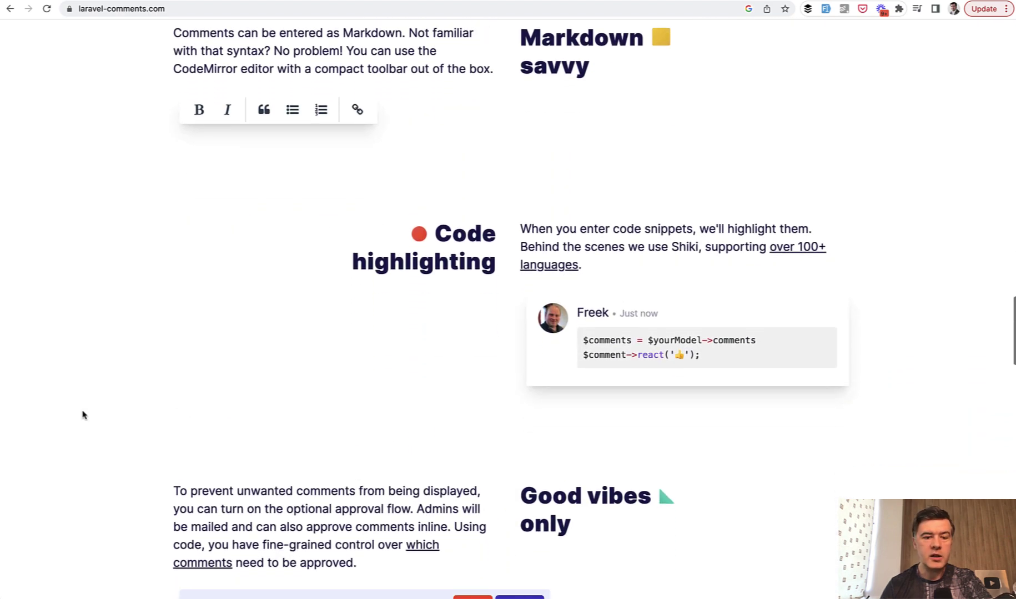
scroll(83, 416, up, 3)
scroll(83, 416, up, 6)
scroll(83, 415, up, 3)
scroll(84, 416, up, 2)
scroll(79, 416, up, 1)
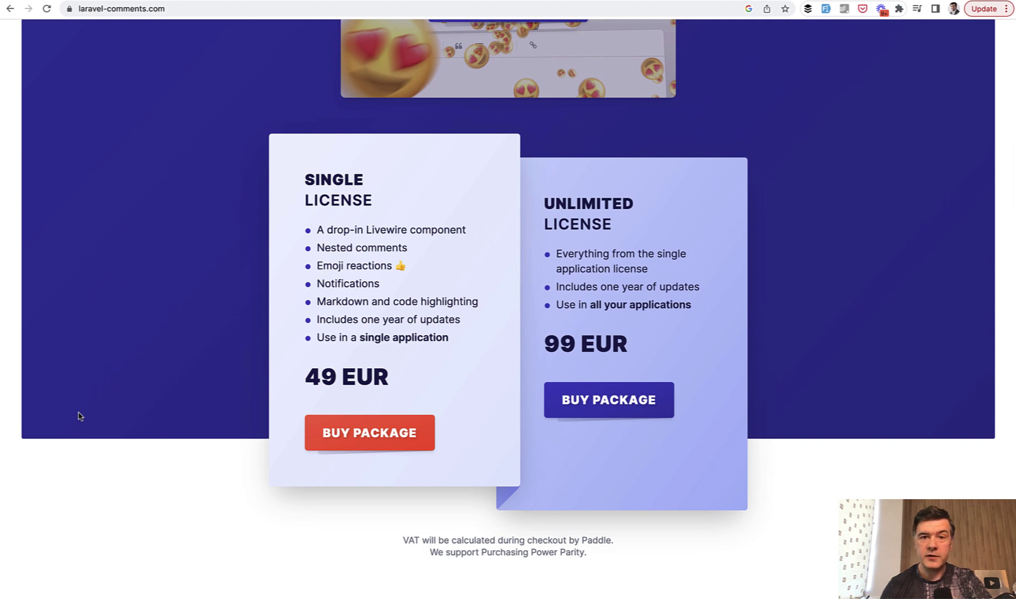
scroll(80, 417, up, 1)
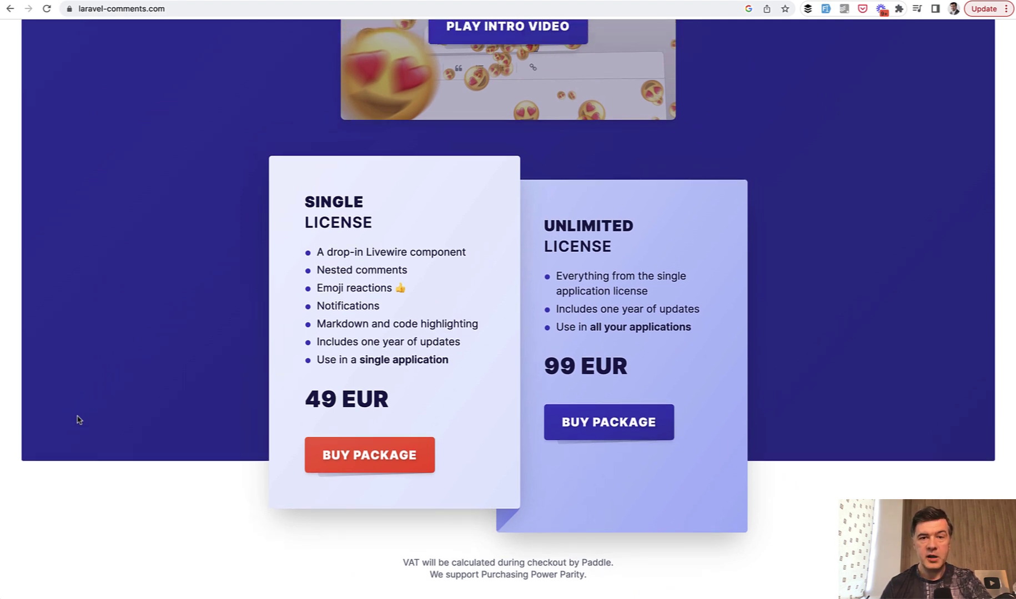